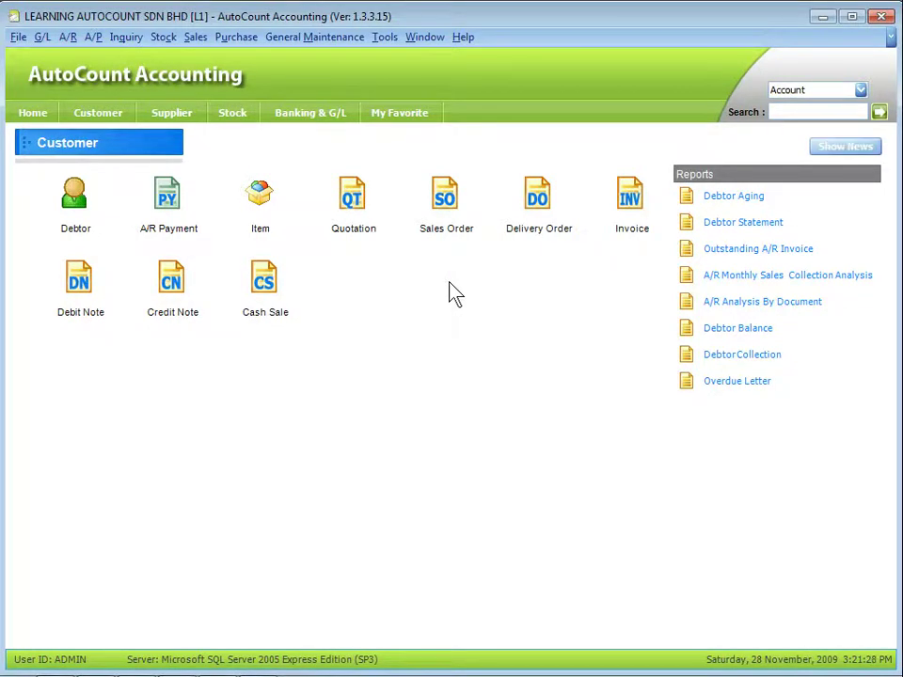
# Open the Sales menu to reach the sales documents and reports.
pyautogui.click(196, 36)
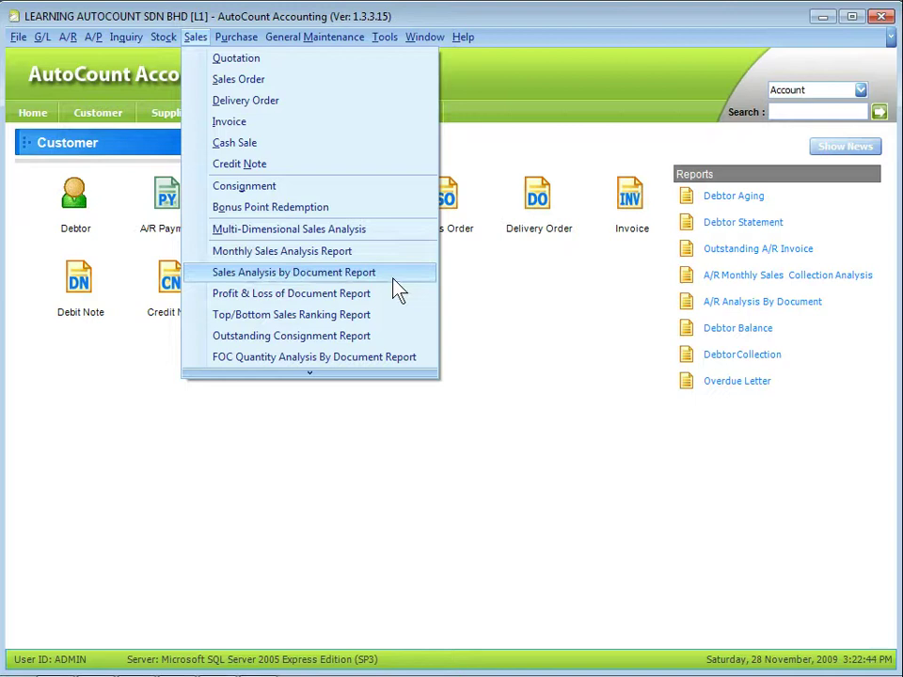
# Open Sales Analysis by Document Report and set its From date to 01-07-2009.
pyautogui.click(392, 280)
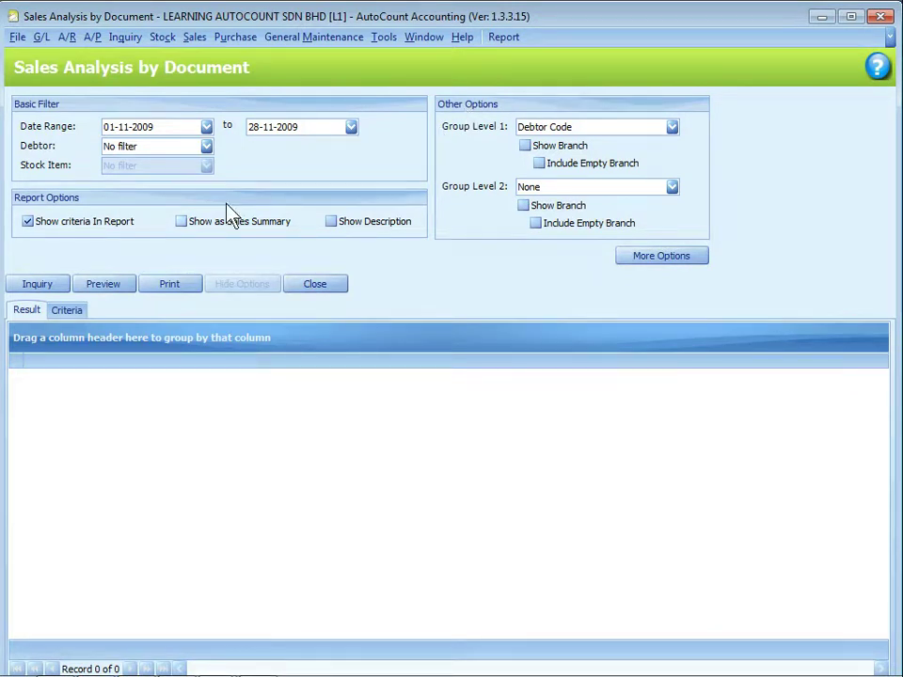
pyautogui.click(110, 129)
pyautogui.click(206, 127)
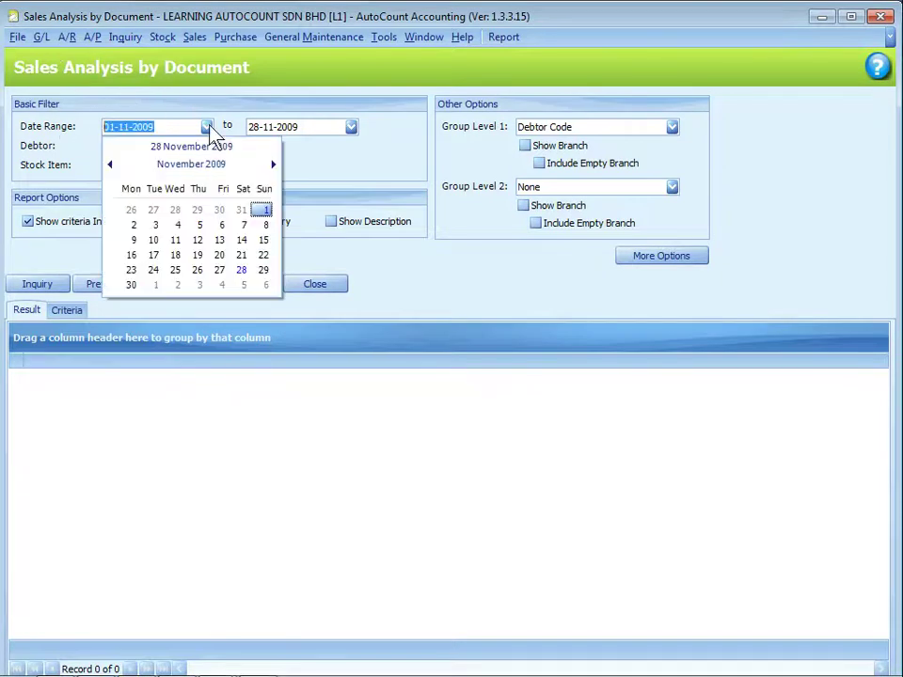
pyautogui.click(192, 165)
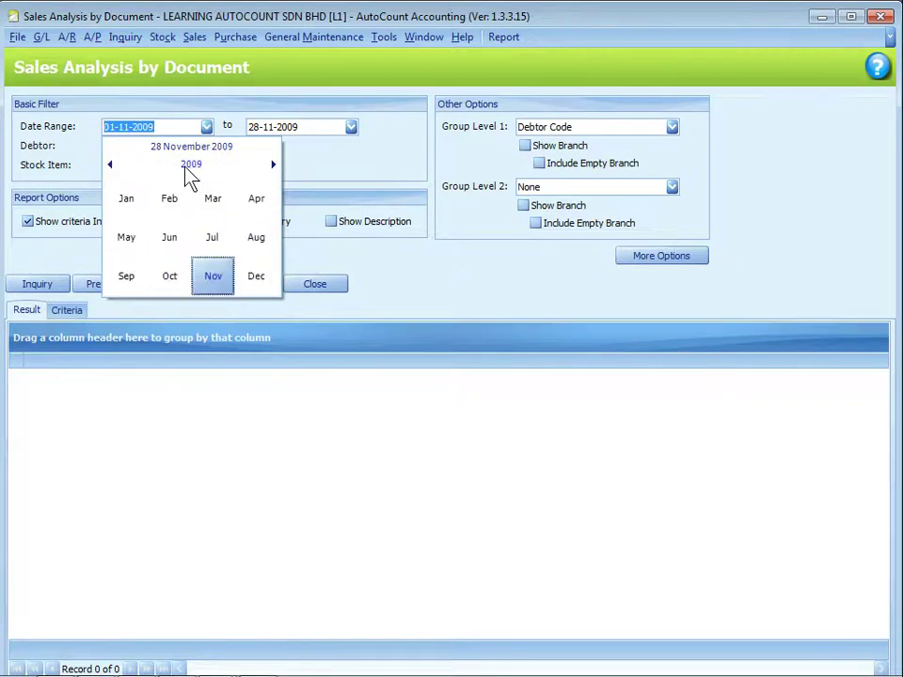
pyautogui.click(211, 242)
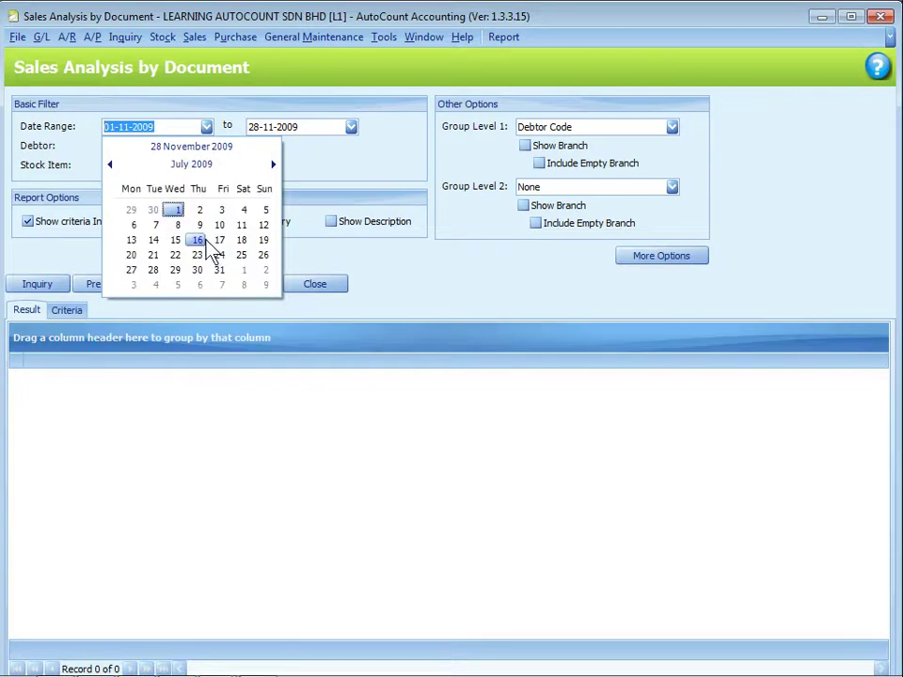
pyautogui.click(175, 209)
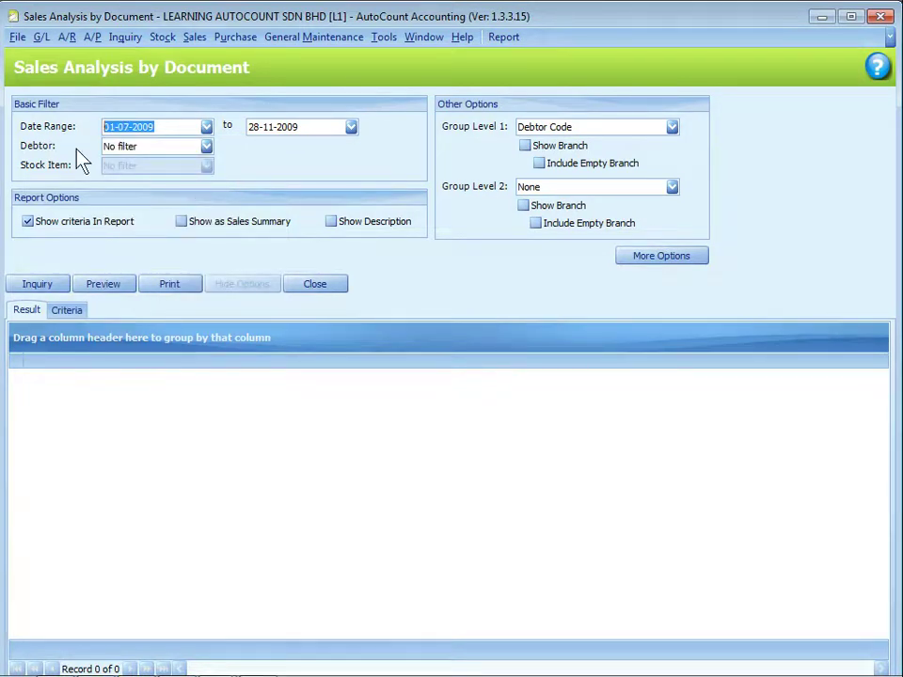
# Filter debtors by multi-select, choosing 300-B001, 300-L001 and 300-P004.
pyautogui.click(206, 146)
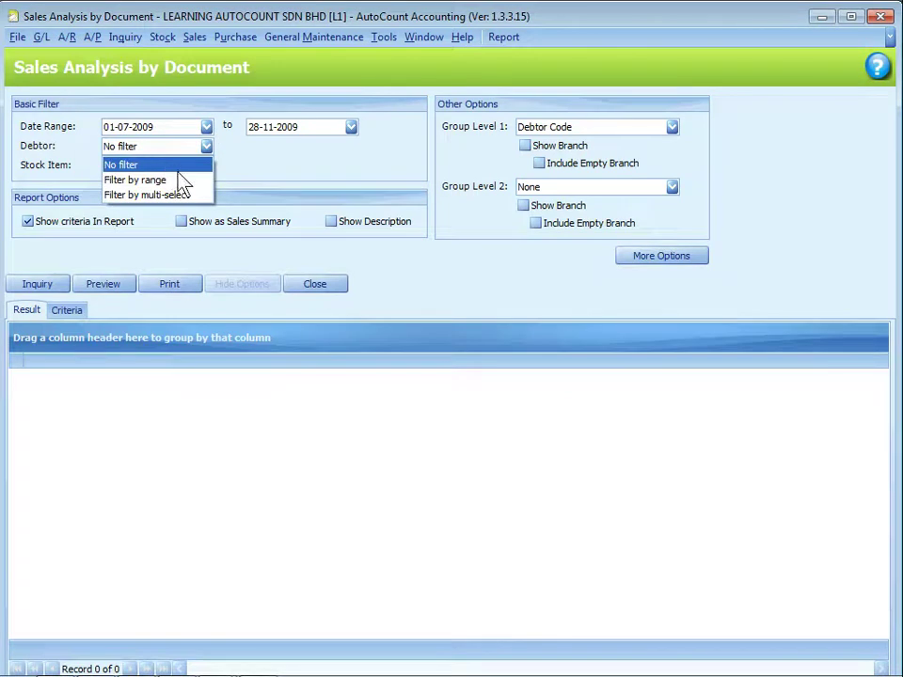
pyautogui.click(171, 180)
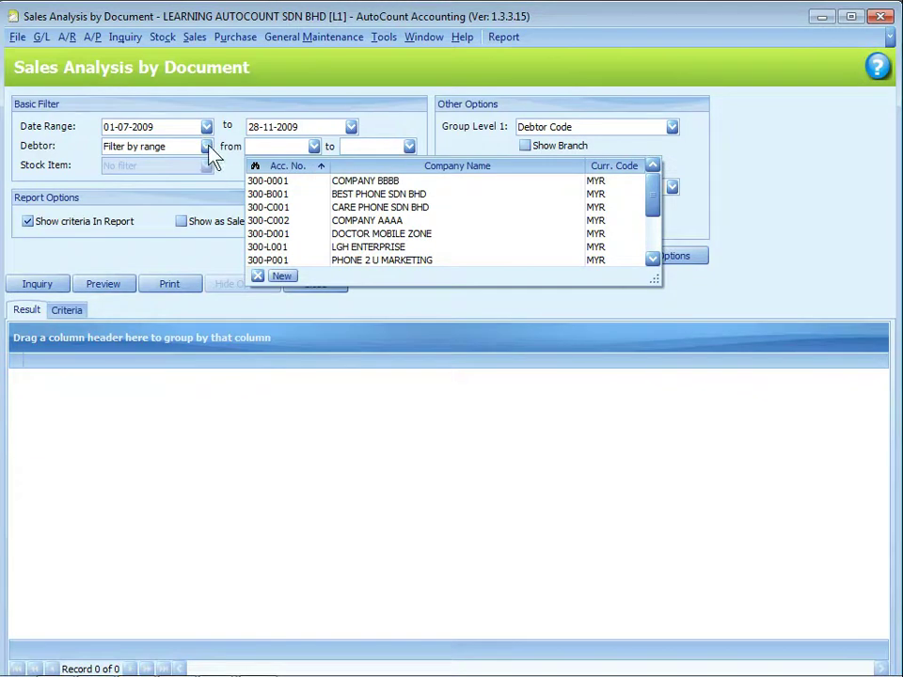
pyautogui.click(206, 147)
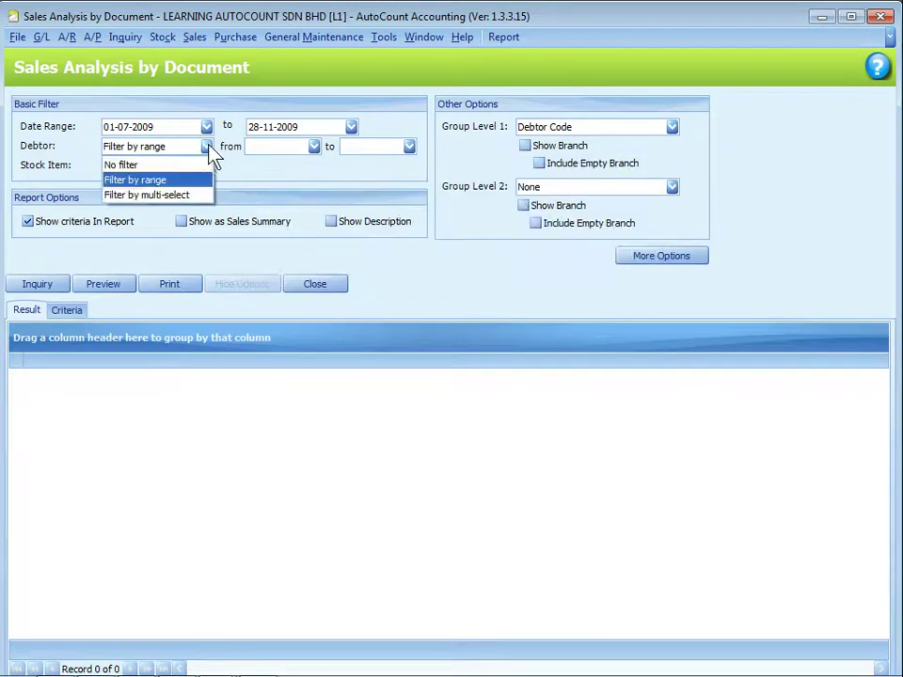
pyautogui.click(179, 196)
pyautogui.click(192, 267)
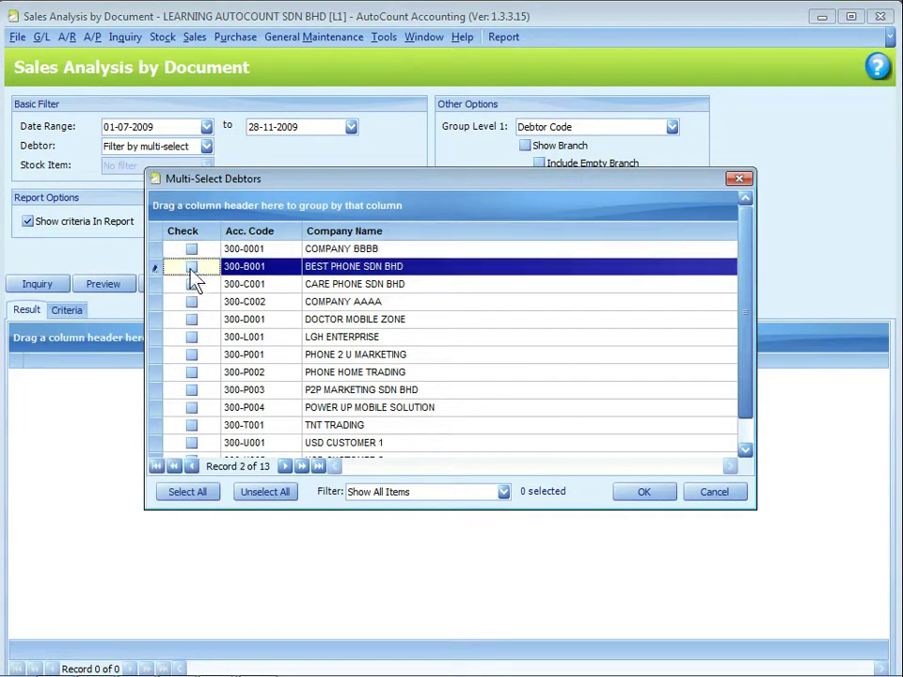
pyautogui.click(192, 267)
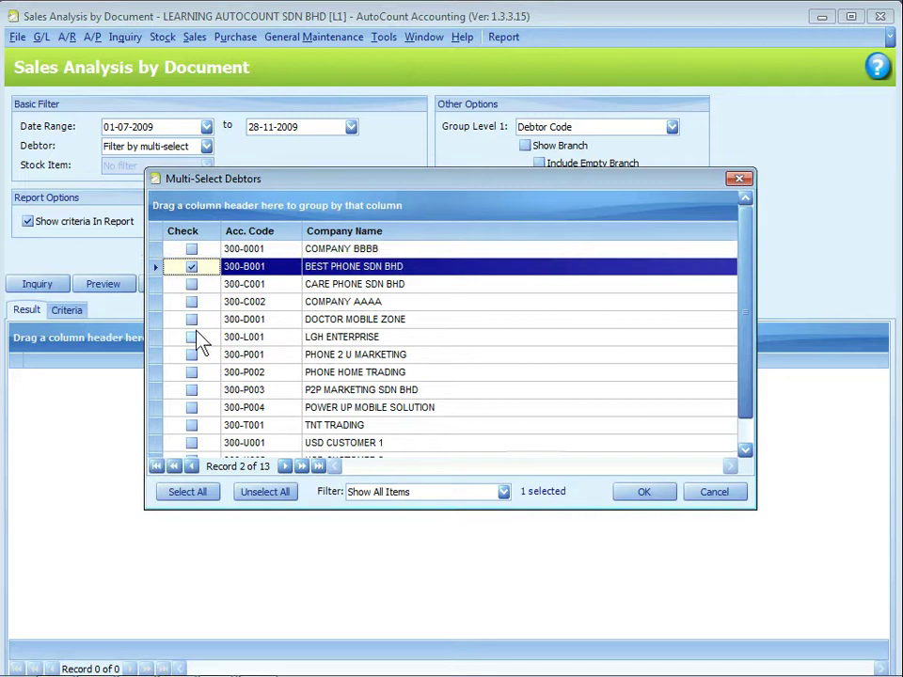
pyautogui.click(192, 337)
pyautogui.click(192, 407)
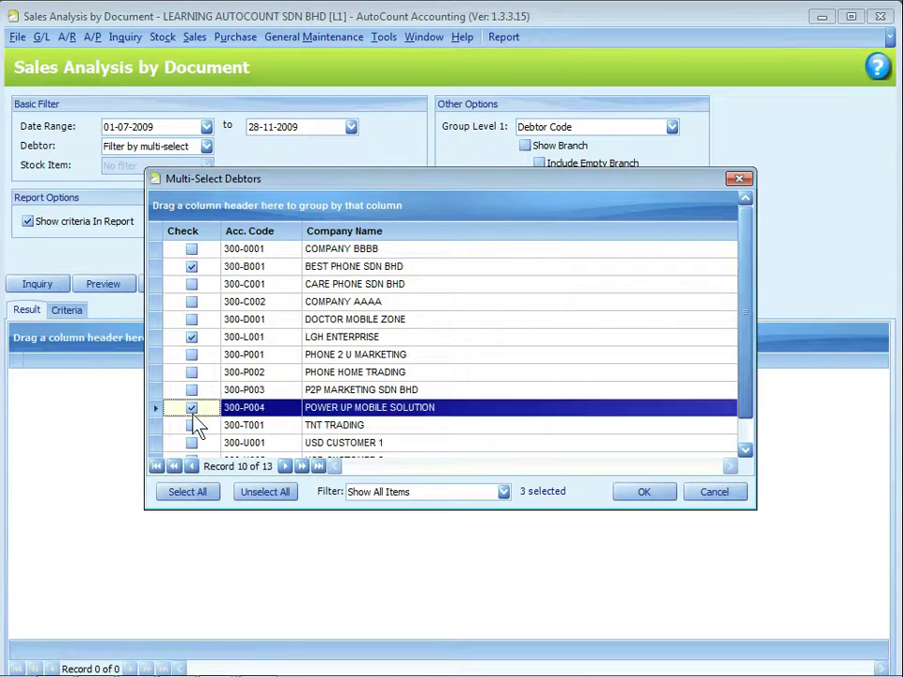
pyautogui.click(648, 494)
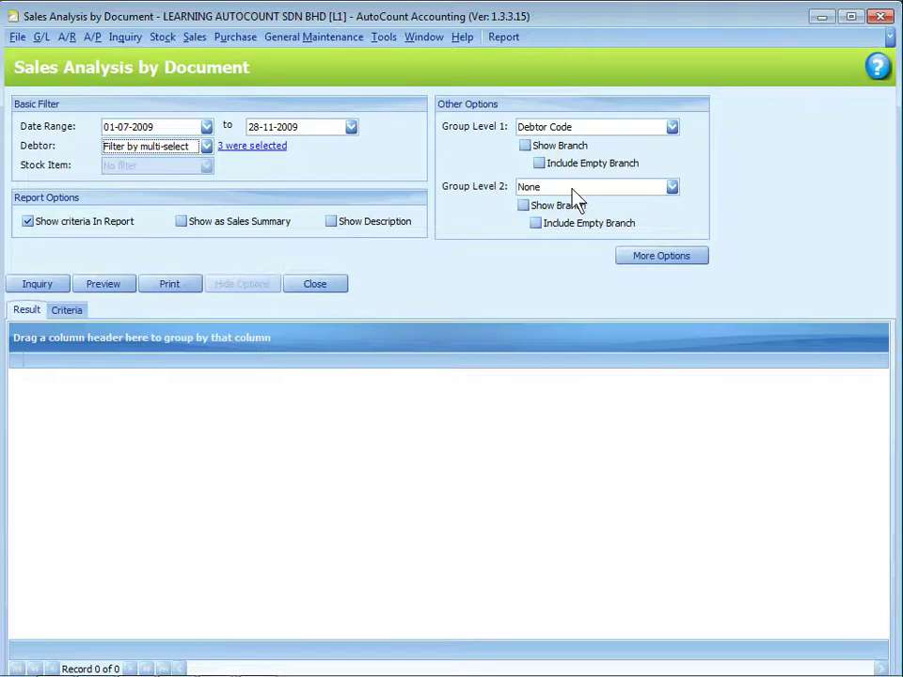
pyautogui.click(661, 257)
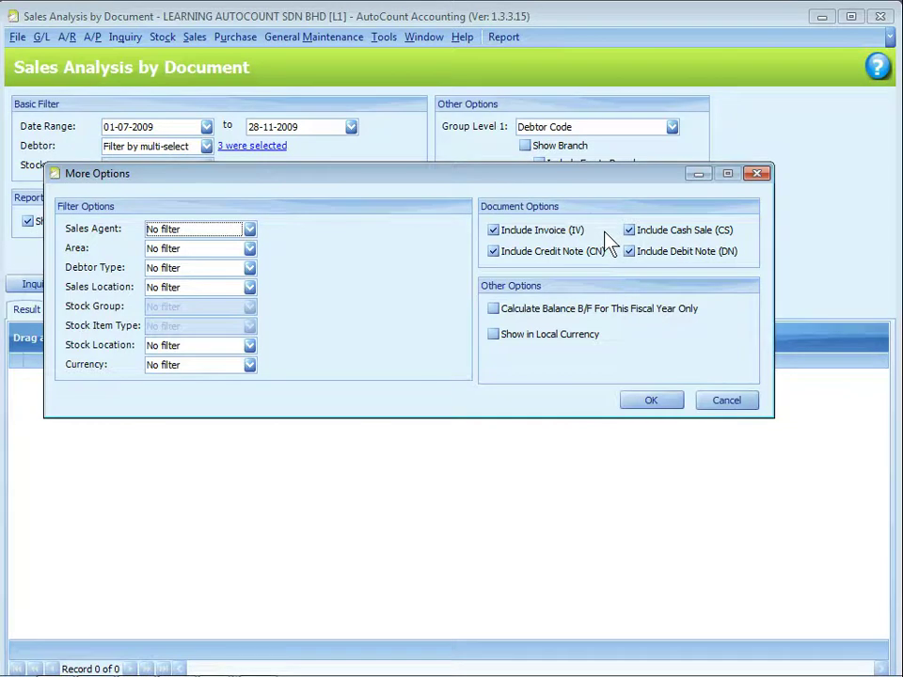
pyautogui.press('Return')
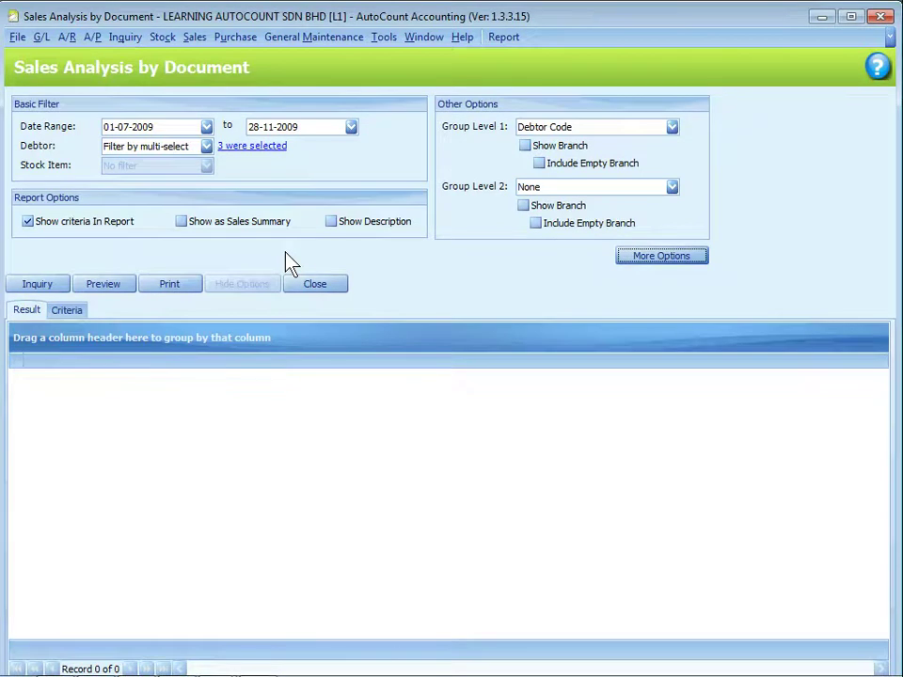
# Run the inquiry, move the CN column before CS, and remove the Currency Code column.
pyautogui.click(45, 290)
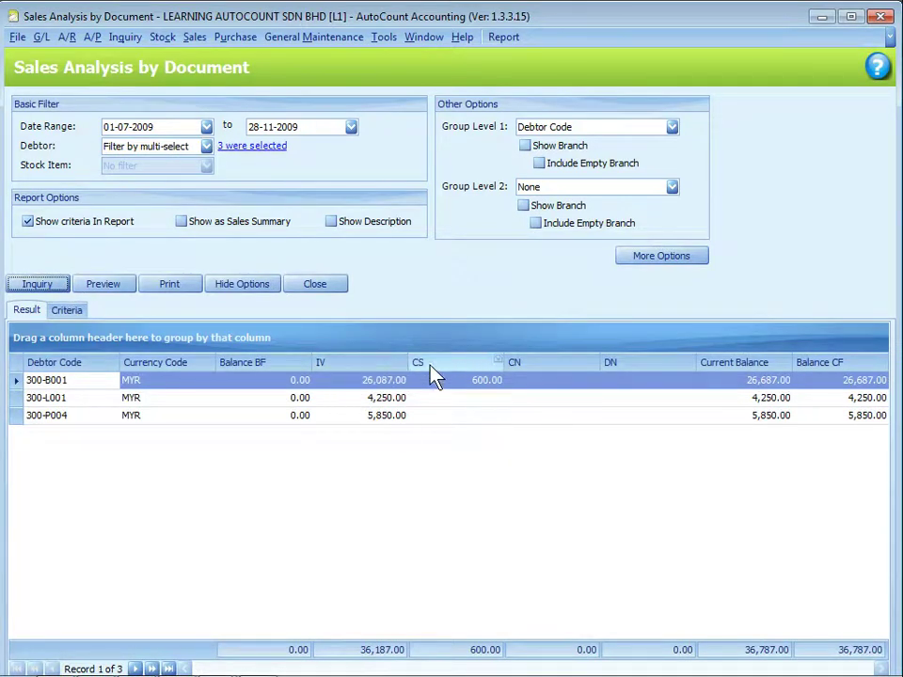
pyautogui.rightClick(576, 367)
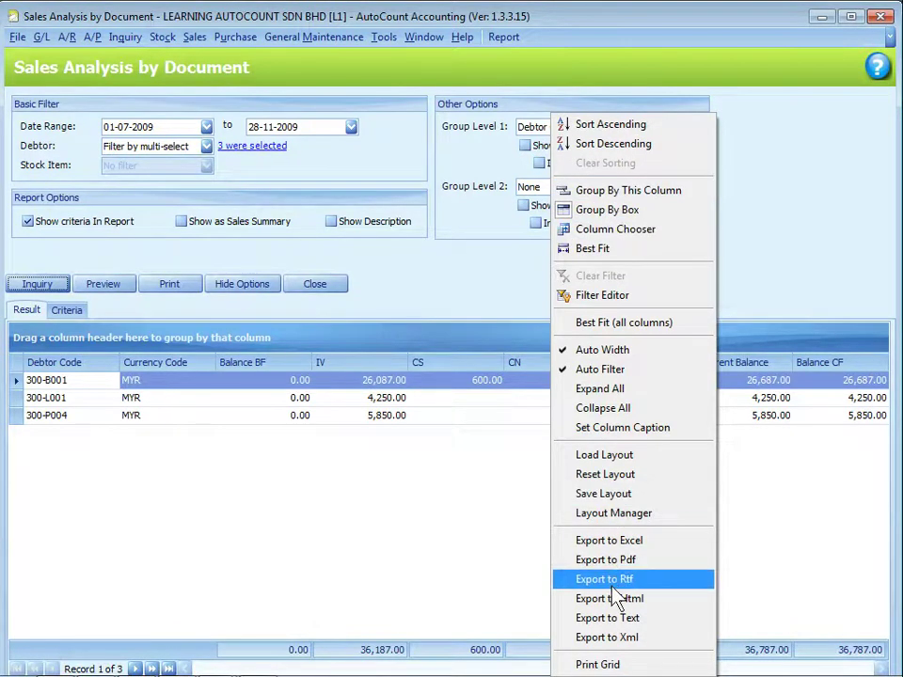
pyautogui.click(504, 448)
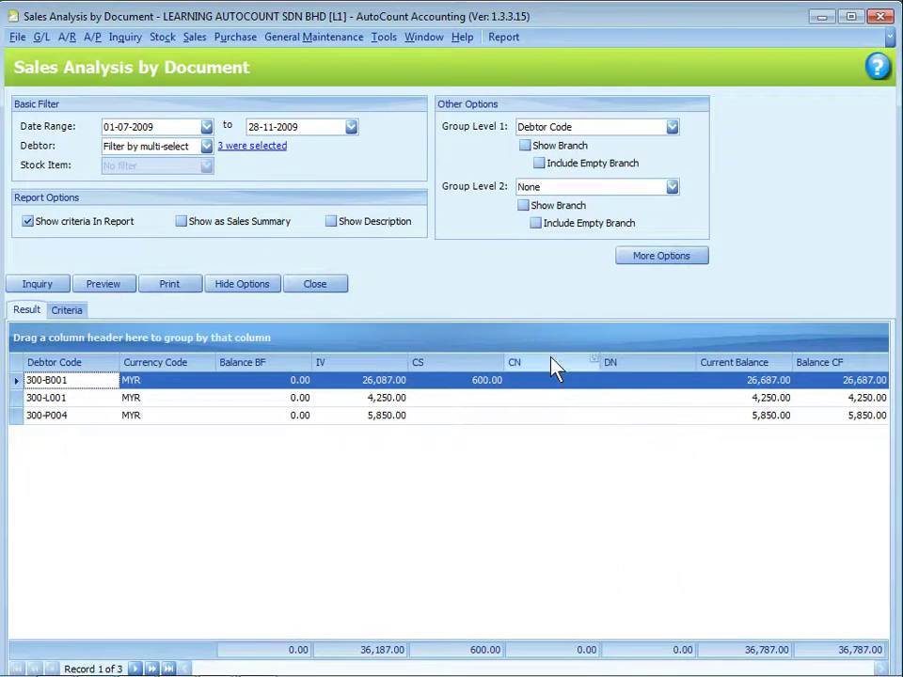
pyautogui.moveTo(554, 369); pyautogui.dragTo(444, 374)
pyautogui.moveTo(156, 362); pyautogui.dragTo(155, 467)
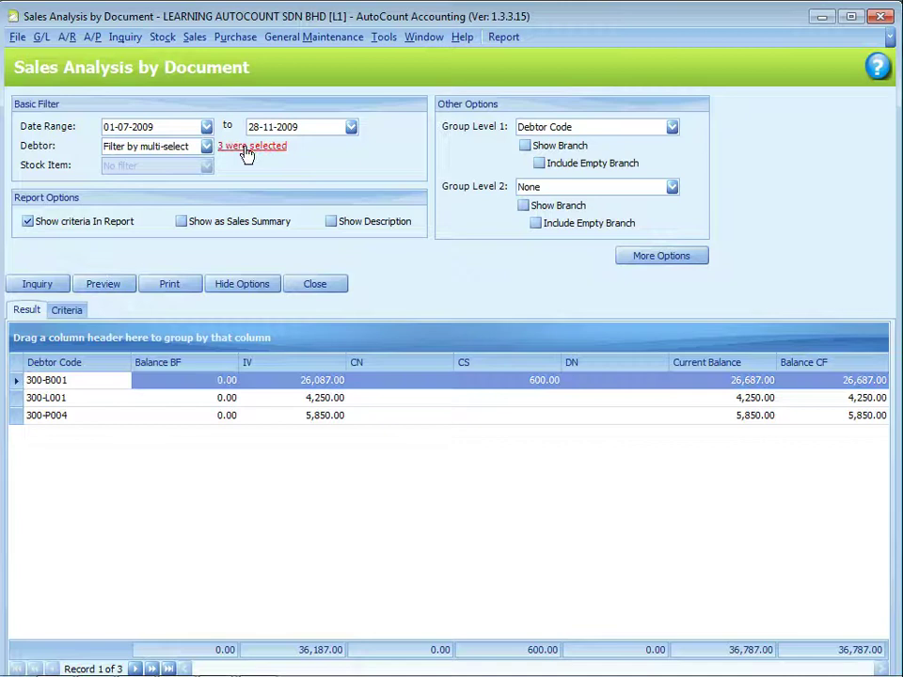
# Set the Debtor filter to No filter, rerun the inquiry, and start a preview.
pyautogui.click(206, 146)
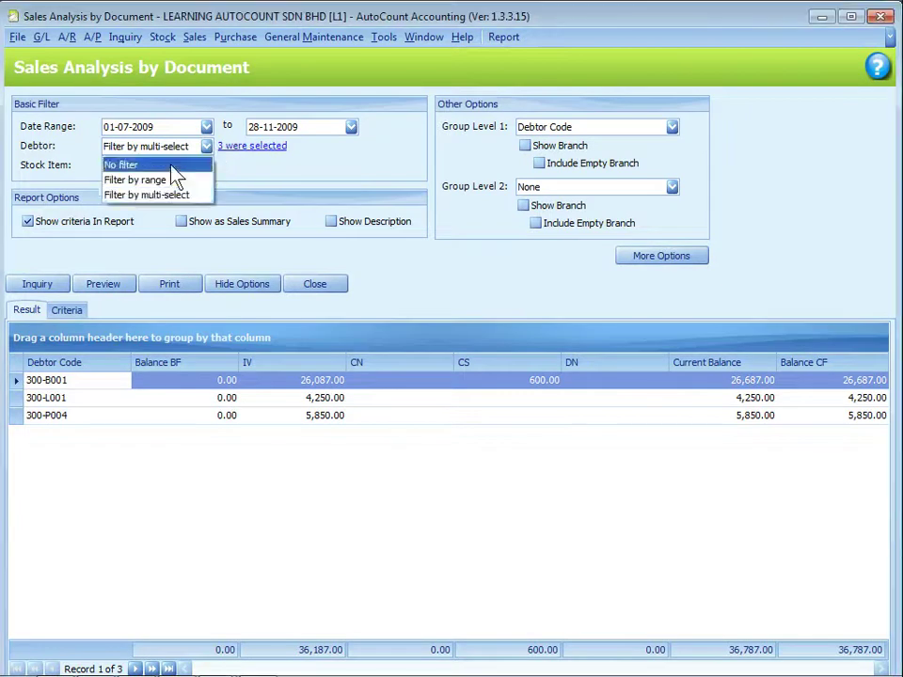
pyautogui.click(173, 165)
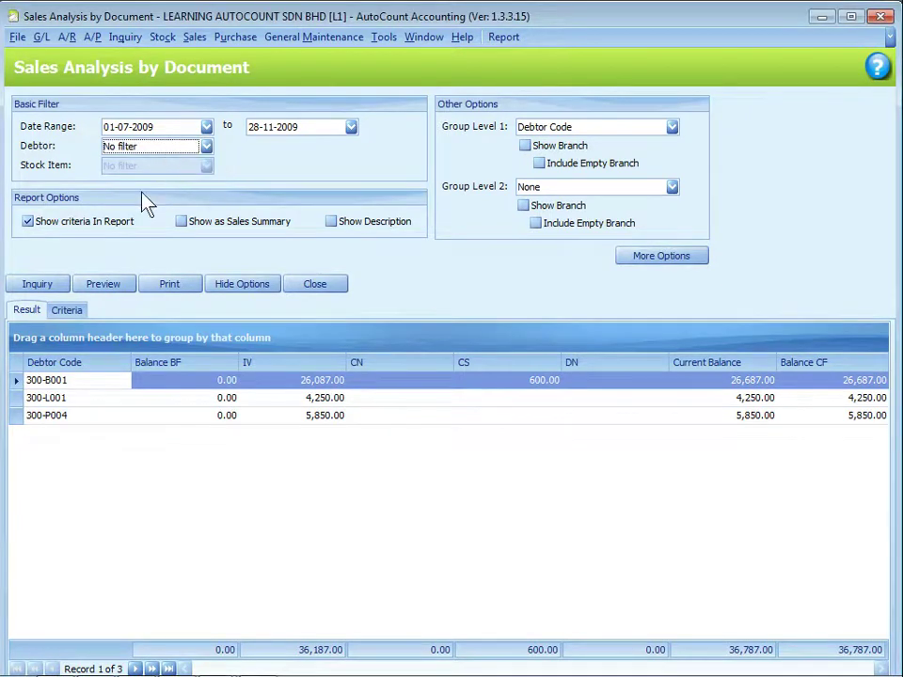
pyautogui.click(36, 284)
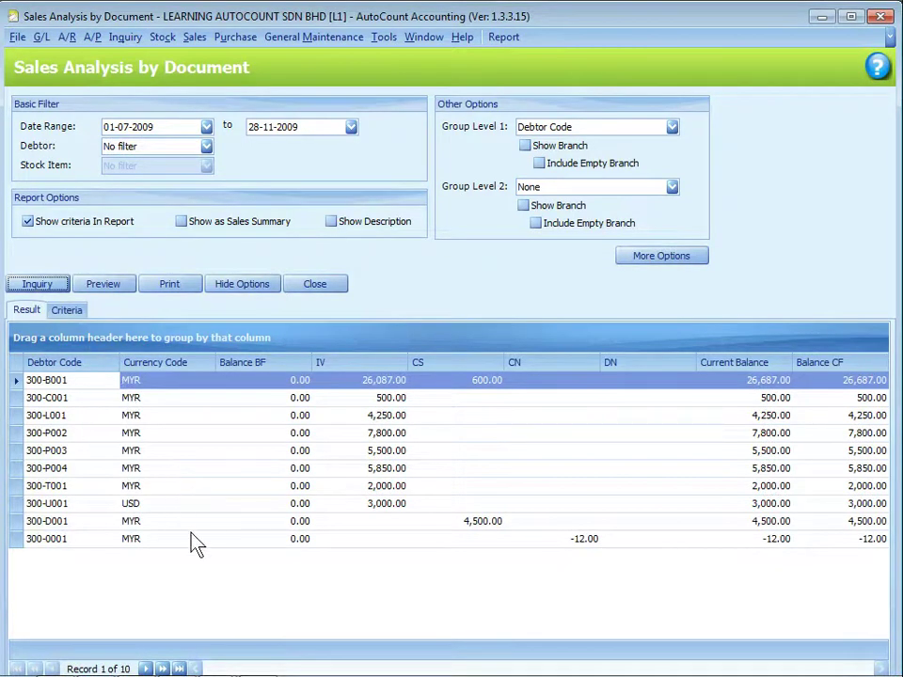
pyautogui.click(103, 283)
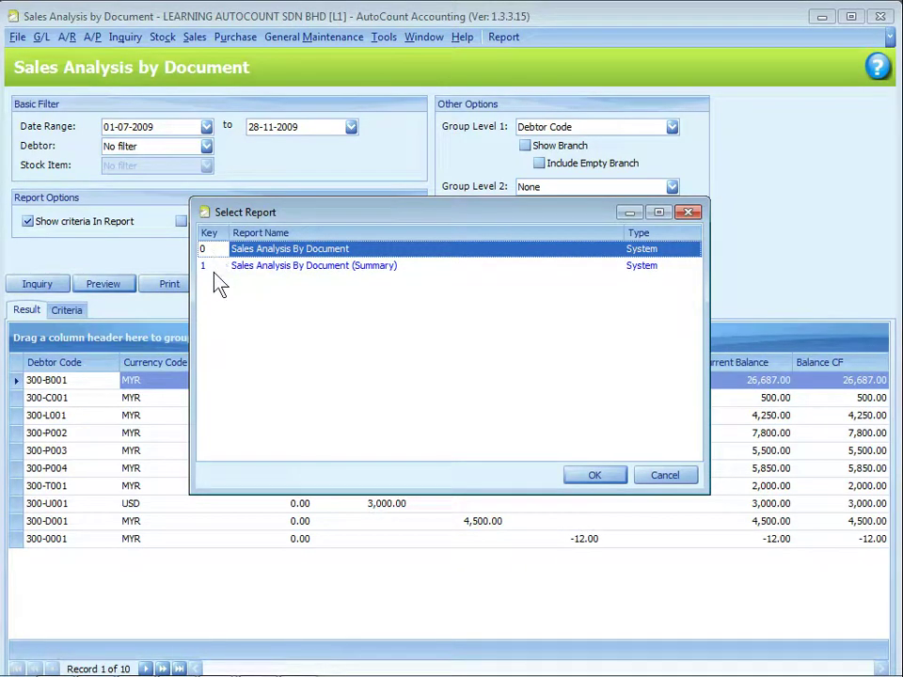
# Preview the Sales Analysis By Document layout and try the hand, magnifier and 100% zoom tools.
pyautogui.click(432, 250)
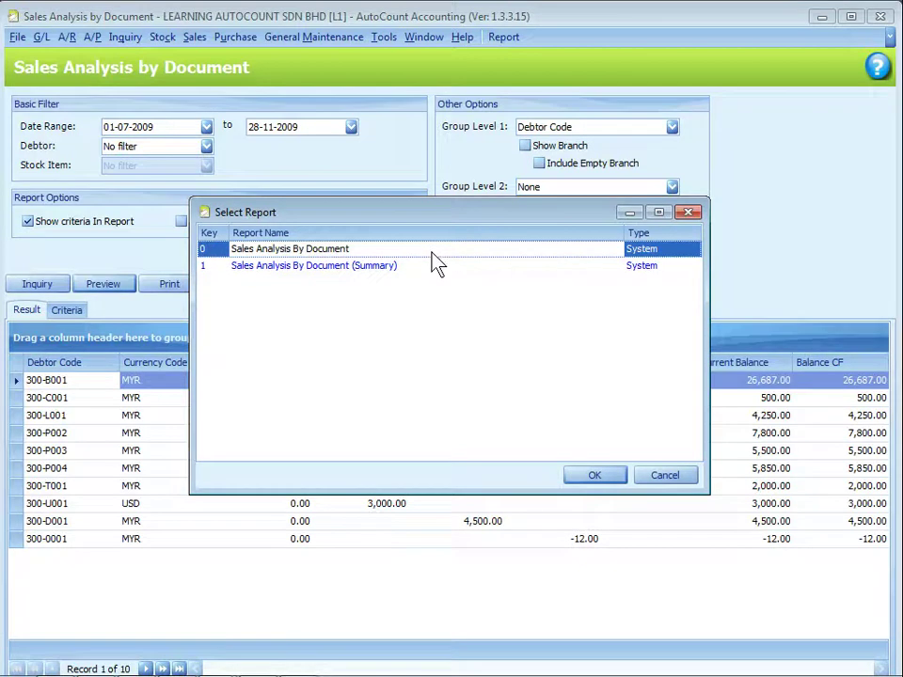
pyautogui.click(595, 476)
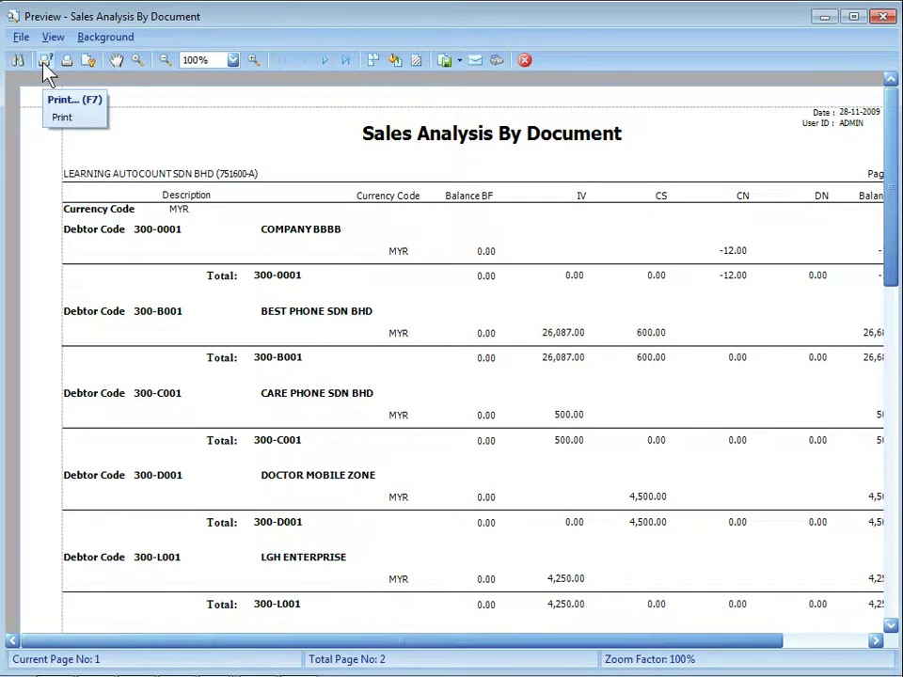
pyautogui.click(114, 60)
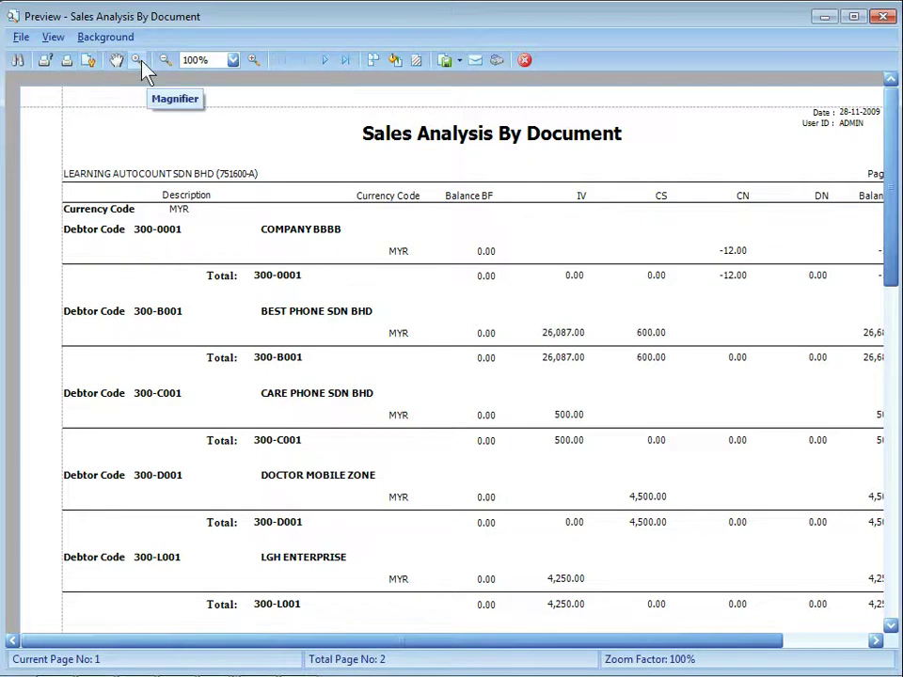
pyautogui.click(137, 61)
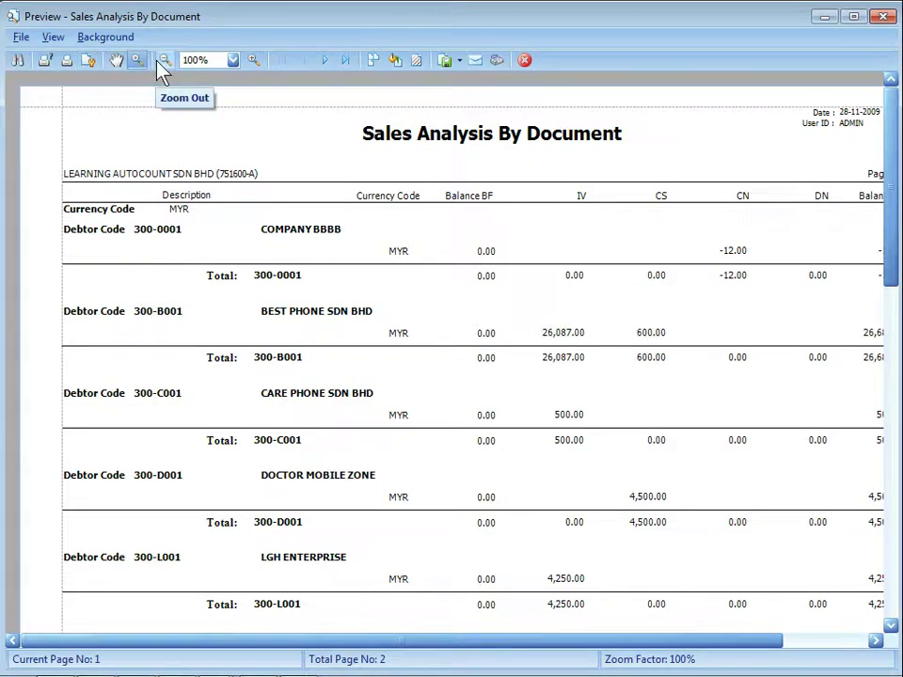
pyautogui.click(232, 60)
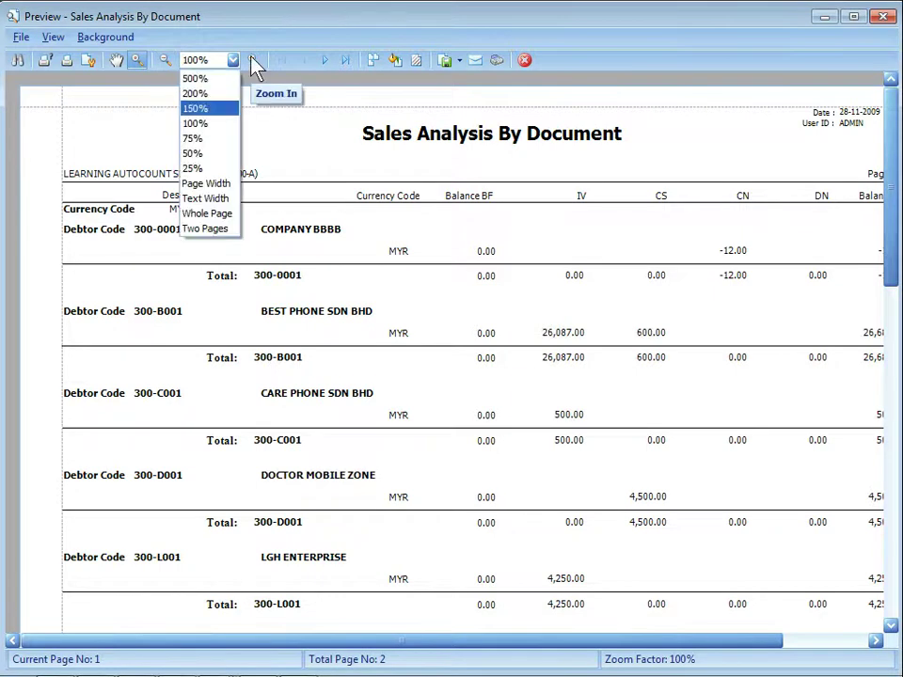
pyautogui.click(254, 67)
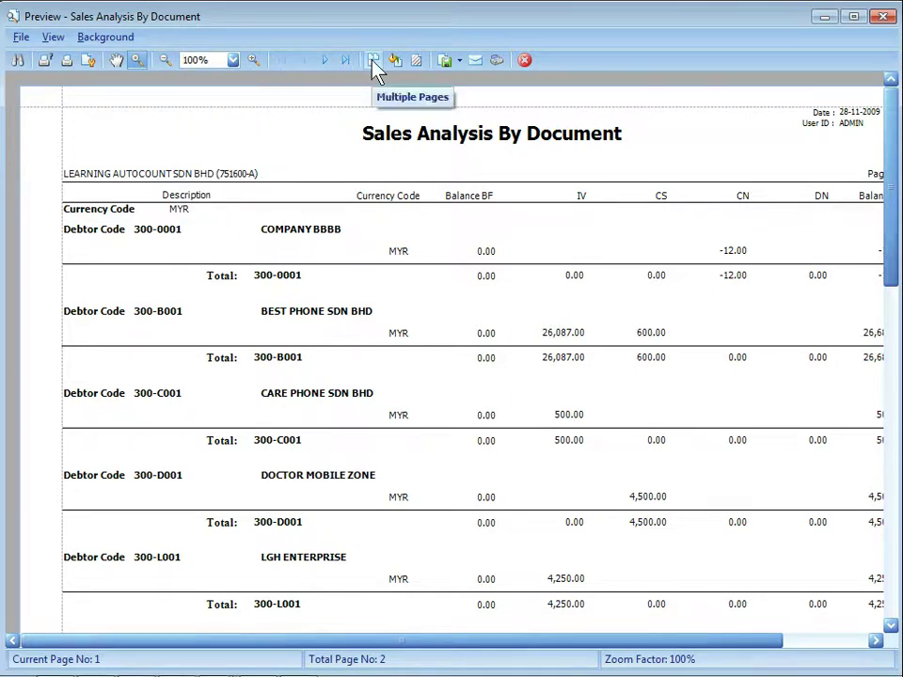
# View pages 1x2 then 1x1, check the export formats, and close the preview.
pyautogui.click(373, 64)
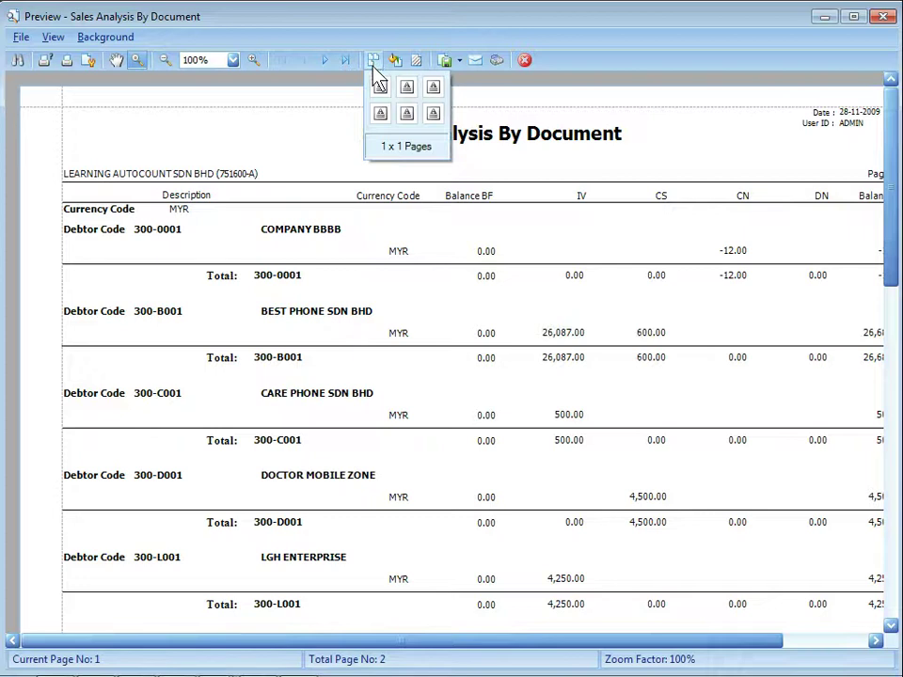
pyautogui.click(405, 108)
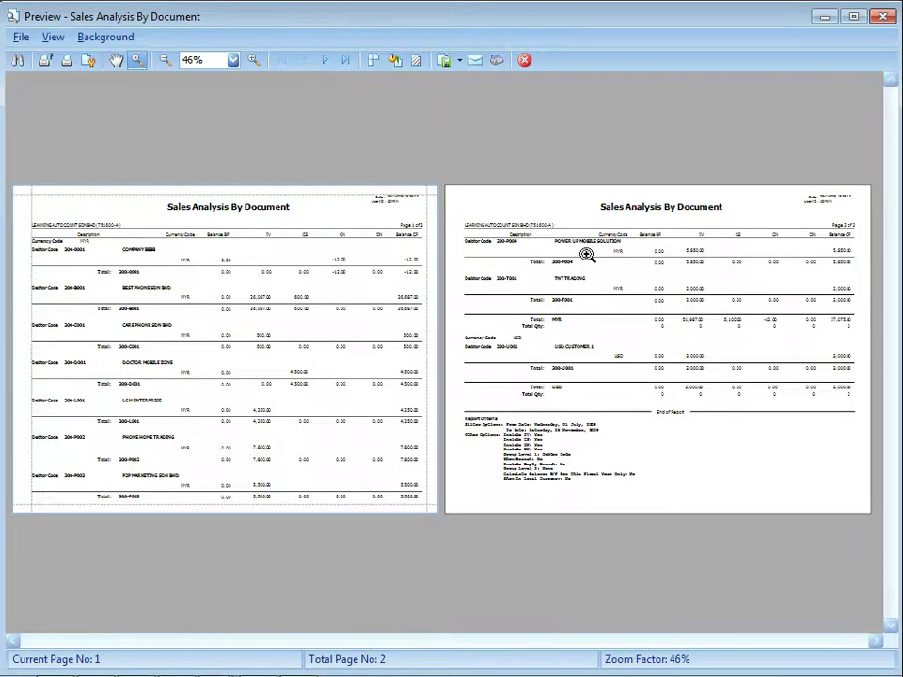
pyautogui.click(373, 59)
pyautogui.click(379, 90)
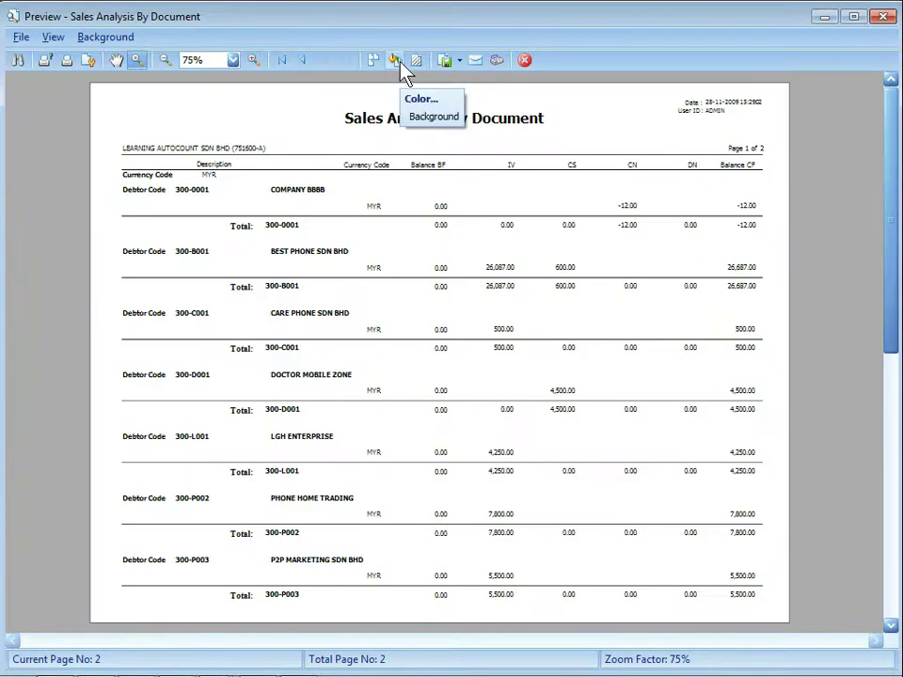
pyautogui.click(459, 61)
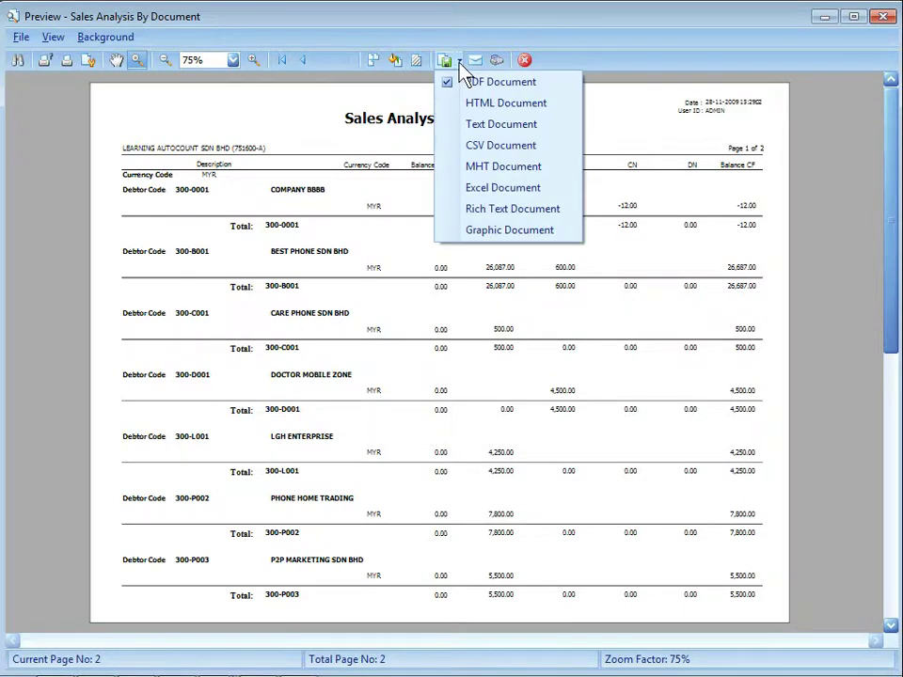
pyautogui.click(454, 164)
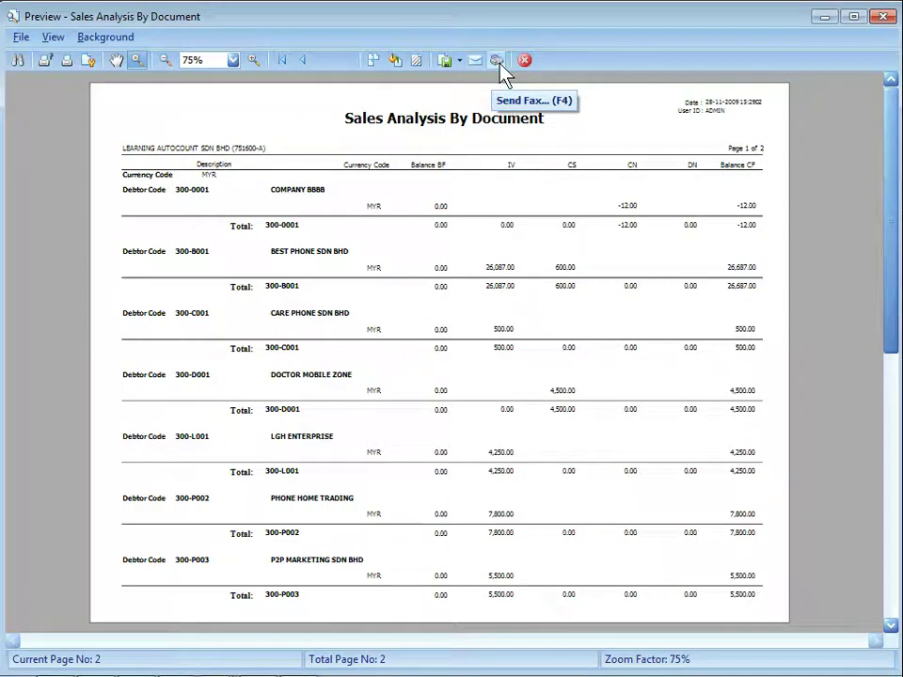
pyautogui.click(525, 60)
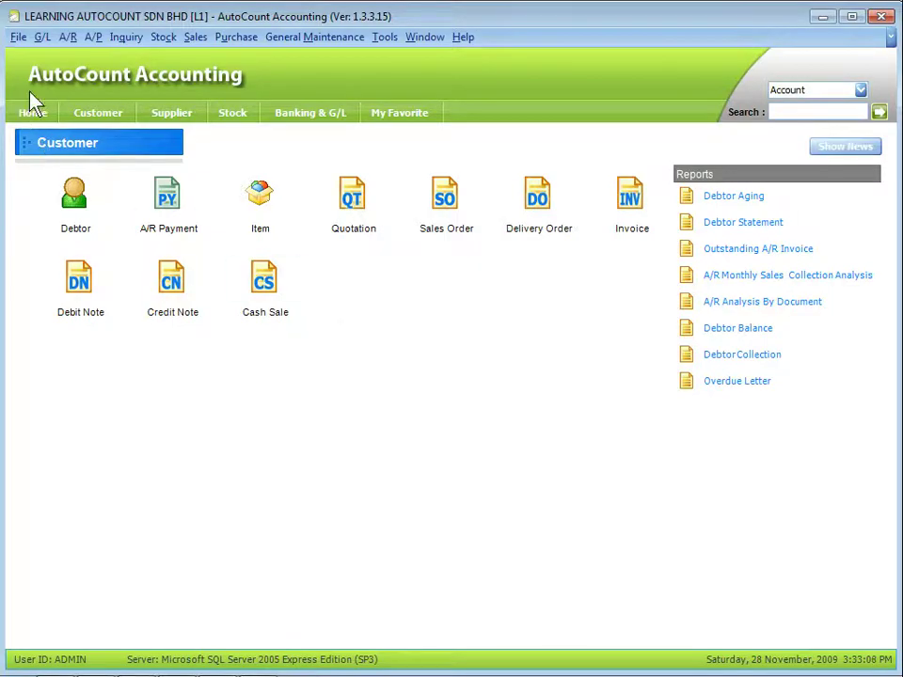
# Preview the Standard Ledger from G/L > Ledger and open payment voucher PV-000010 from it.
pyautogui.click(43, 37)
pyautogui.click(146, 198)
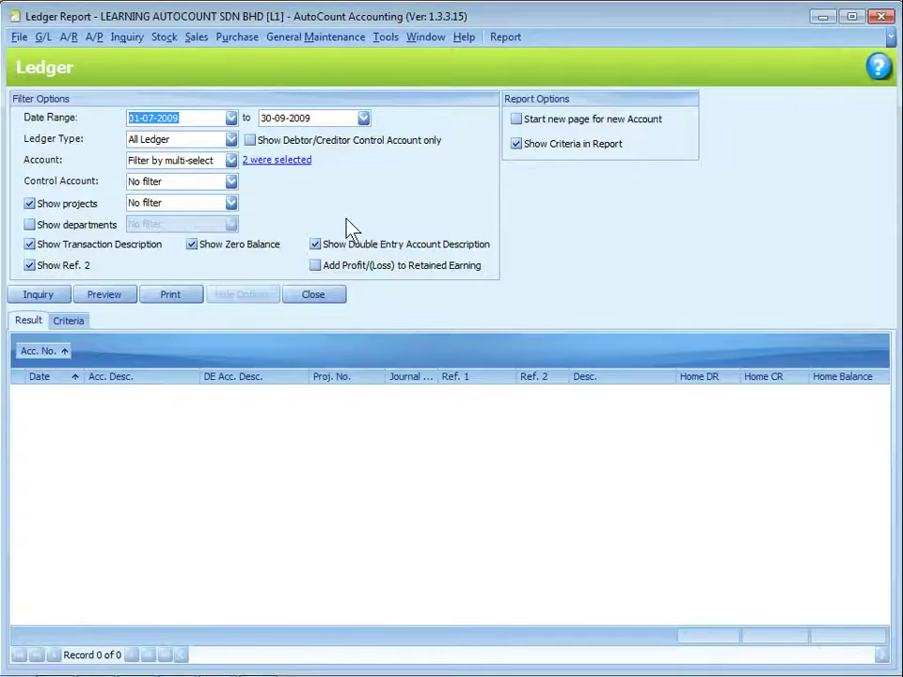
pyautogui.click(26, 302)
pyautogui.click(105, 298)
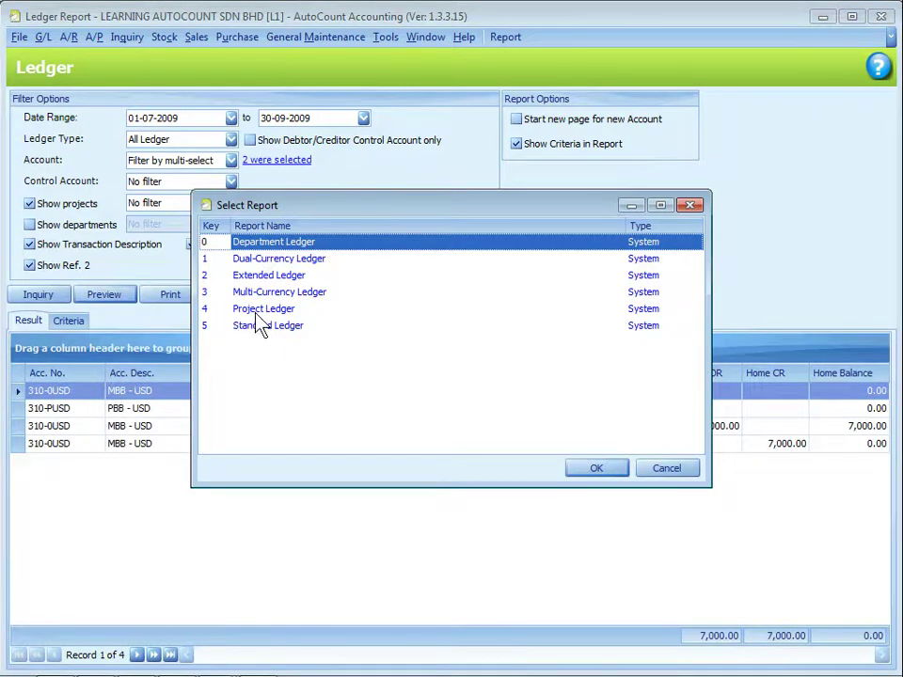
pyautogui.click(239, 327)
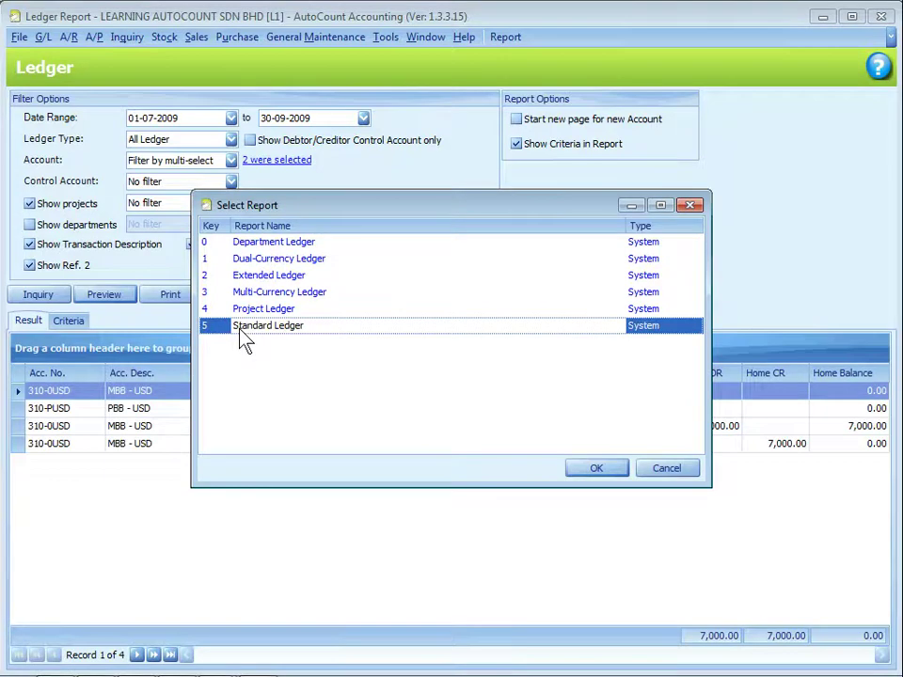
pyautogui.click(588, 471)
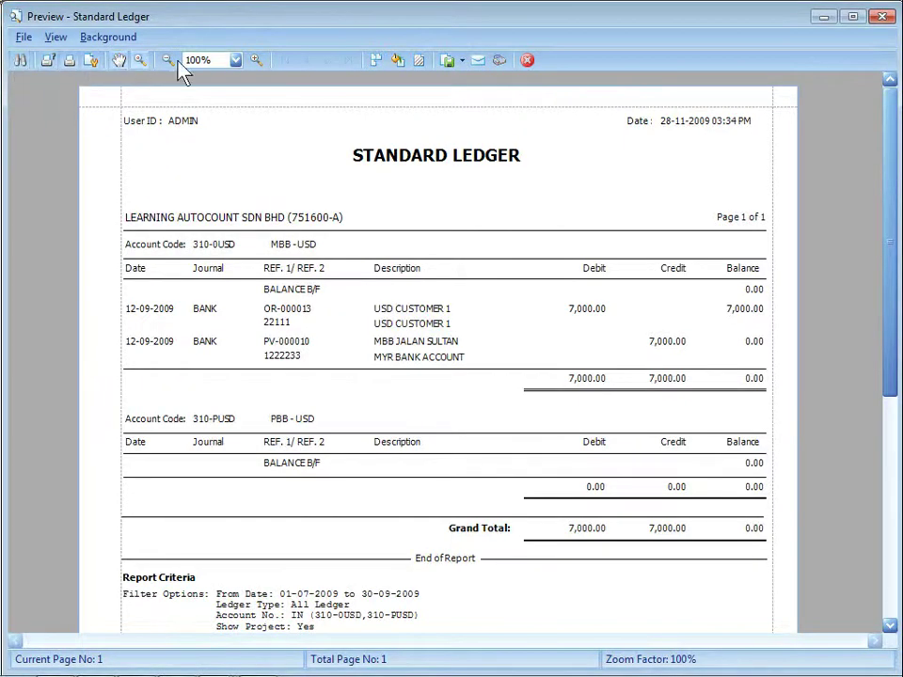
pyautogui.click(584, 313)
pyautogui.doubleClick(666, 346)
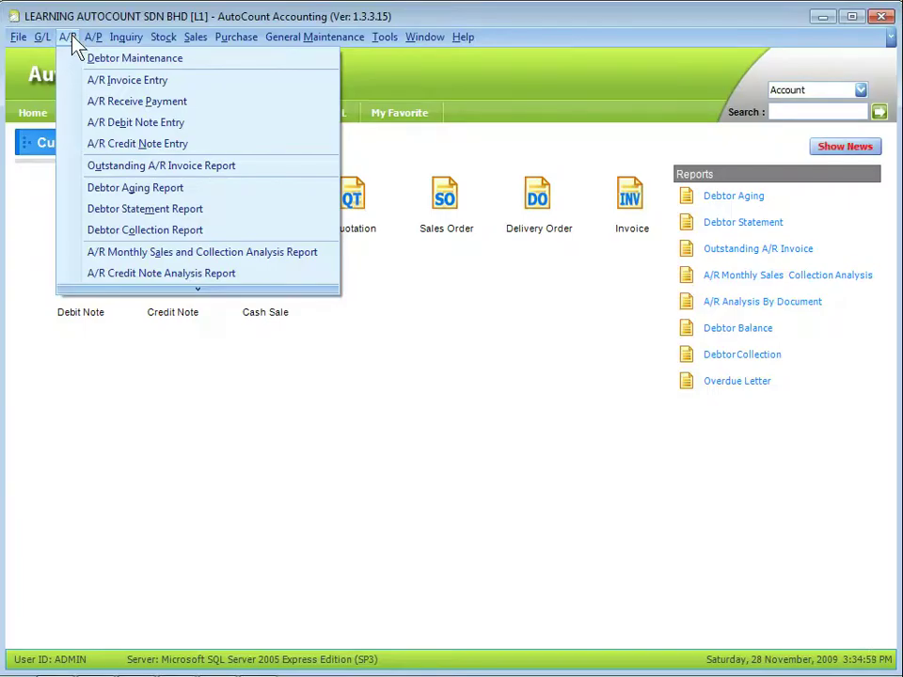
# Open the Debtor Statement report, multi-select only debtor 300-B001, and run the inquiry.
pyautogui.click(131, 209)
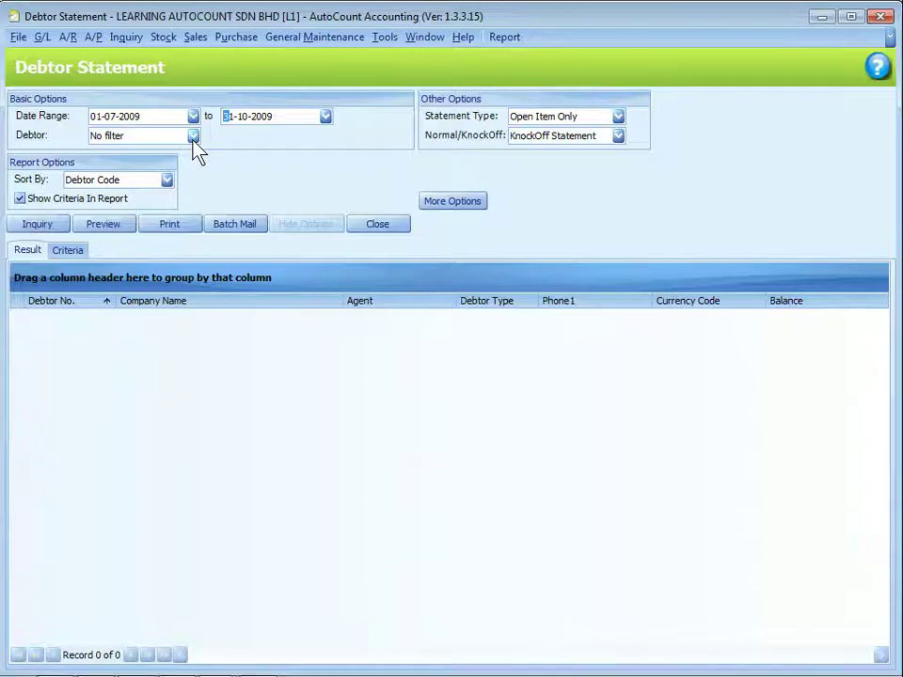
pyautogui.click(193, 137)
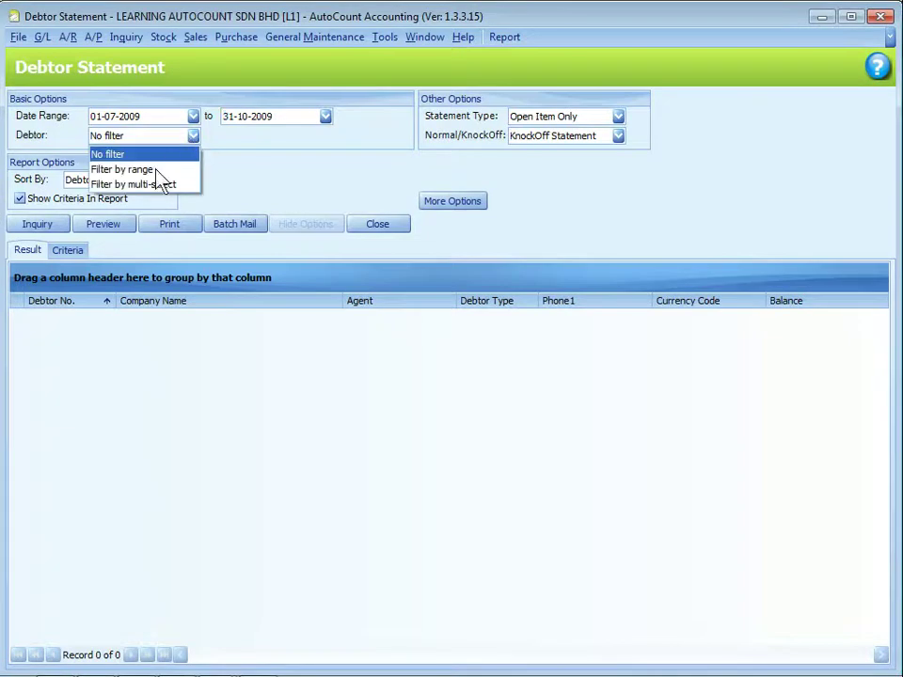
pyautogui.click(186, 187)
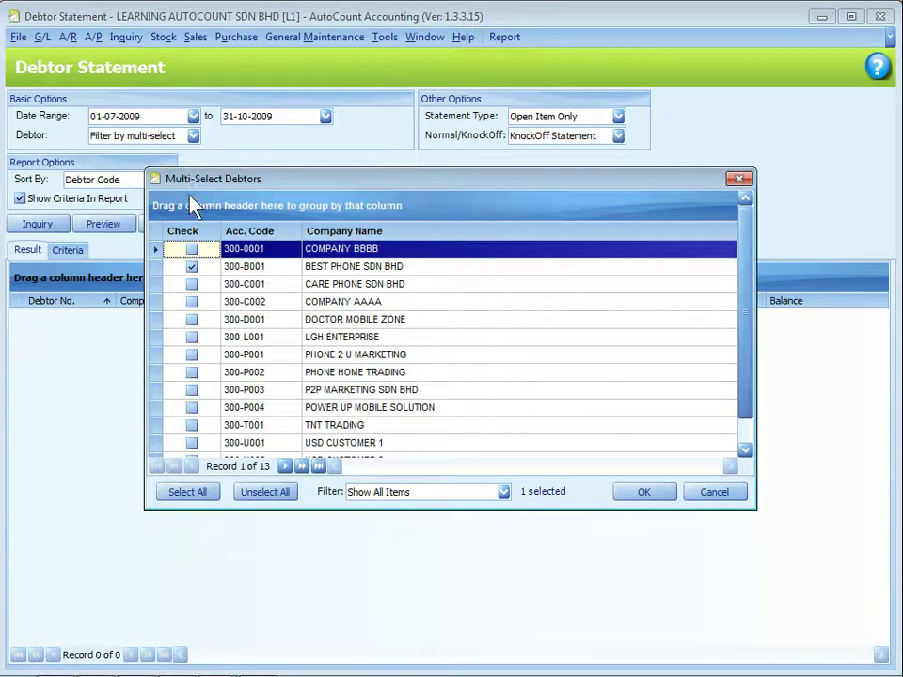
pyautogui.click(634, 492)
pyautogui.click(34, 226)
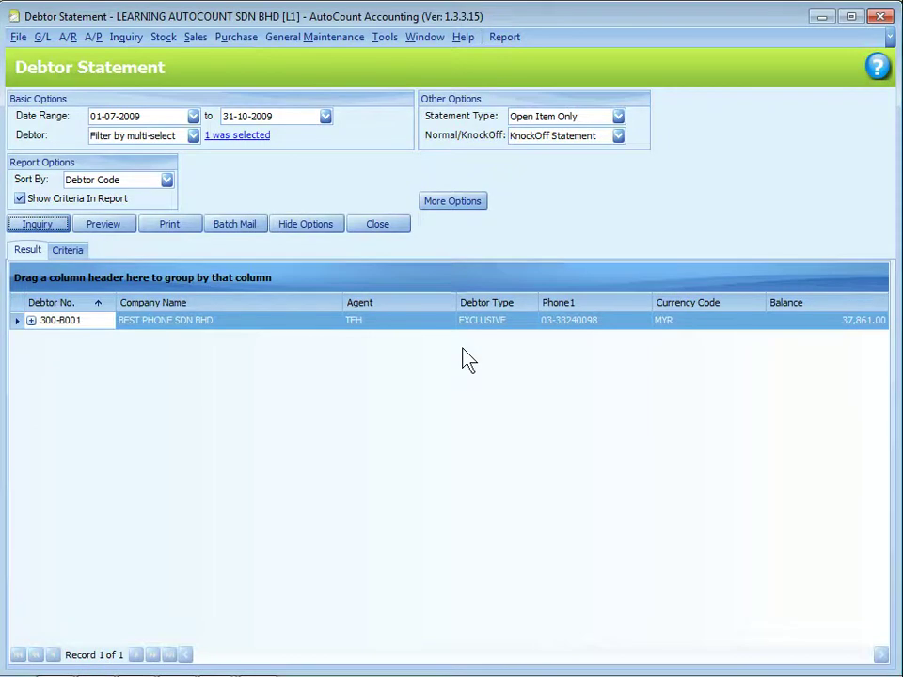
# Expand 300-B001's documents, check INV 0801's knock-offs, and view then close invoice I-000001.
pyautogui.press('+')
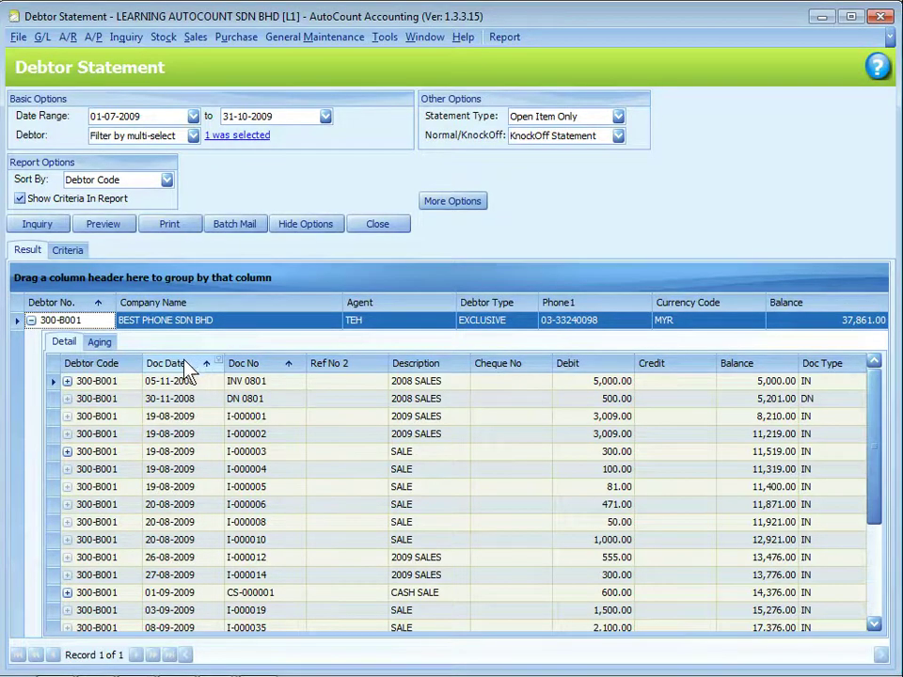
pyautogui.click(67, 380)
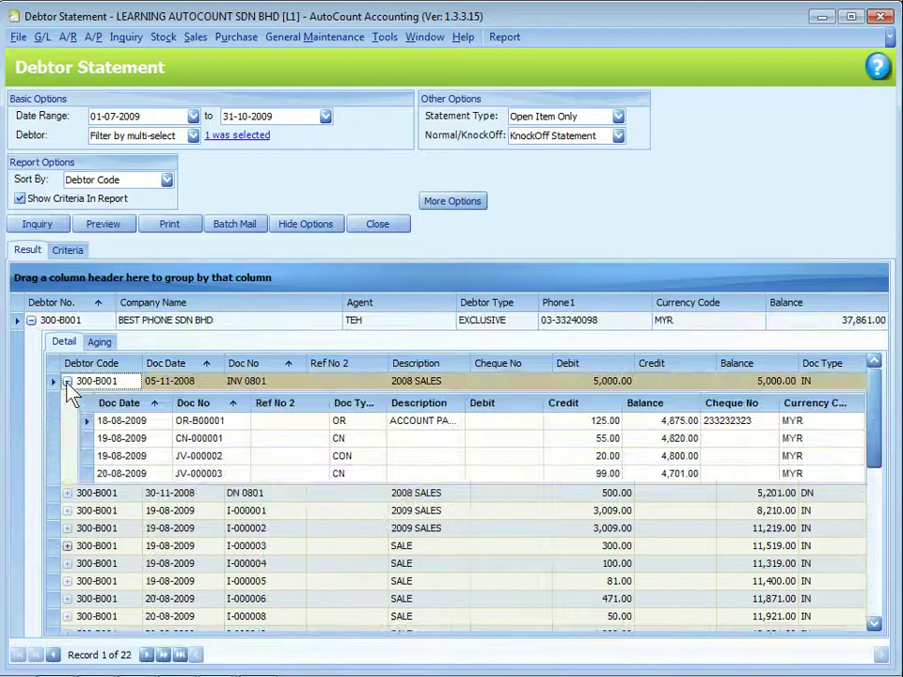
pyautogui.press('Left')
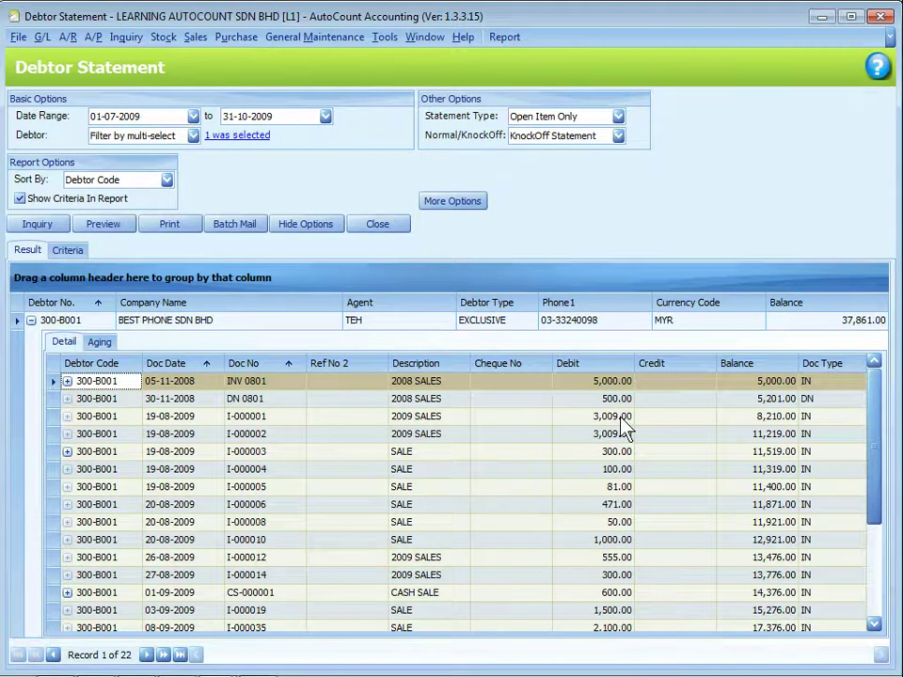
pyautogui.doubleClick(619, 420)
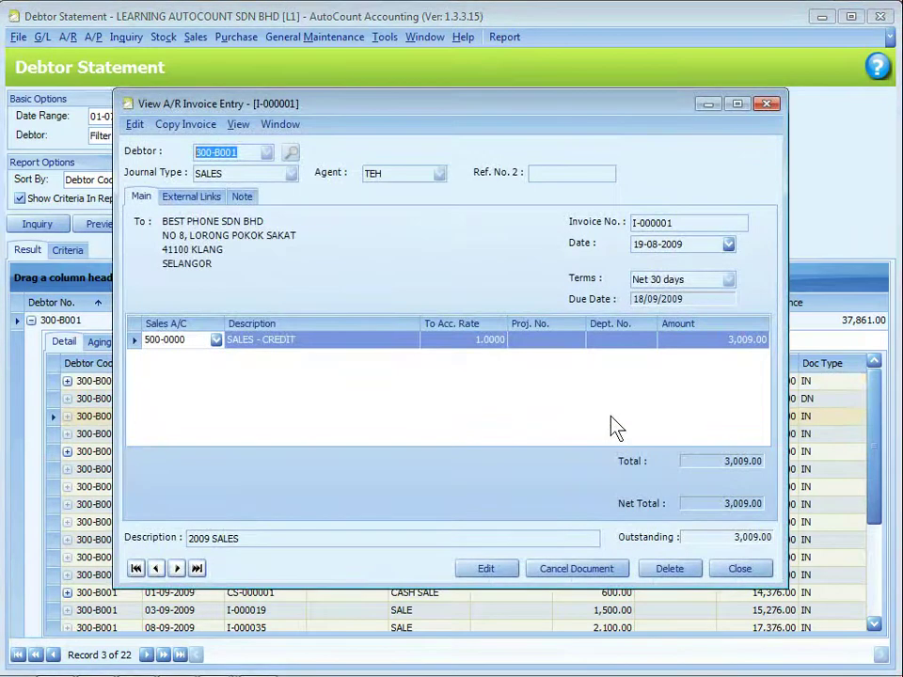
pyautogui.click(744, 574)
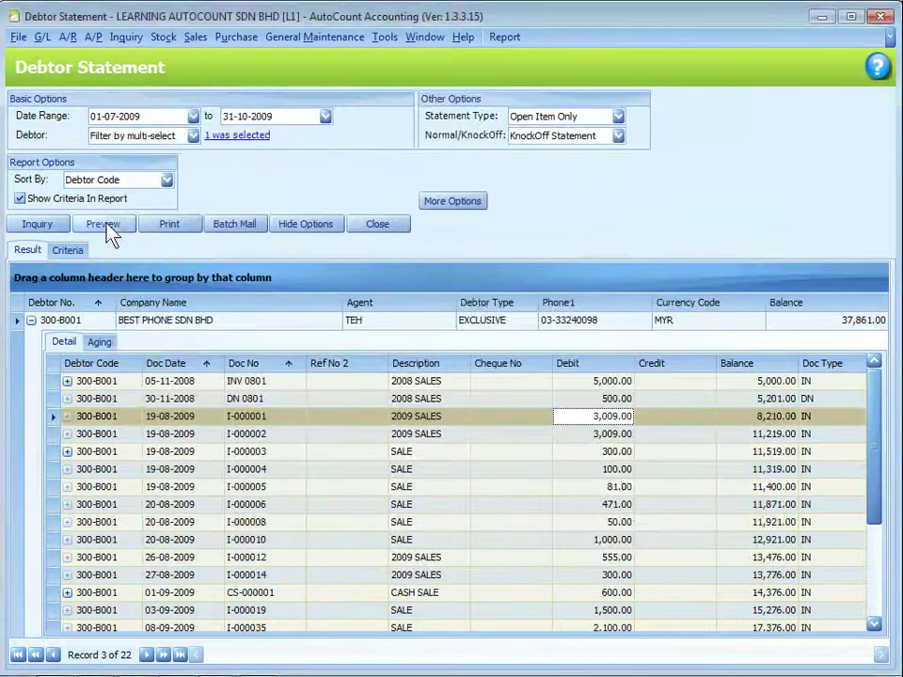
# Preview the Debtor Statement - 6 Months layout and open receipt OR-000003 from it.
pyautogui.click(105, 226)
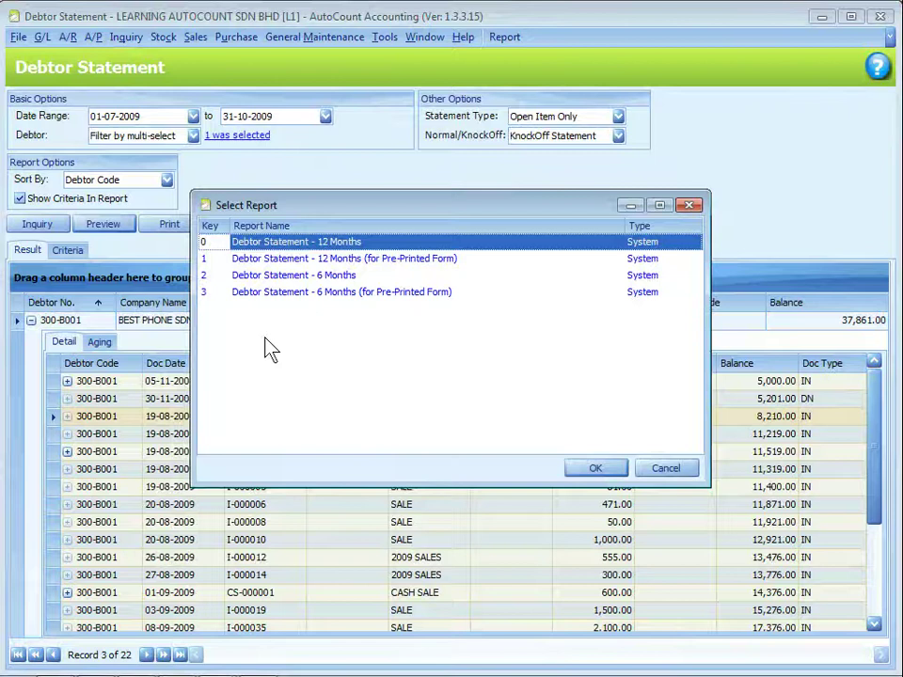
pyautogui.doubleClick(283, 281)
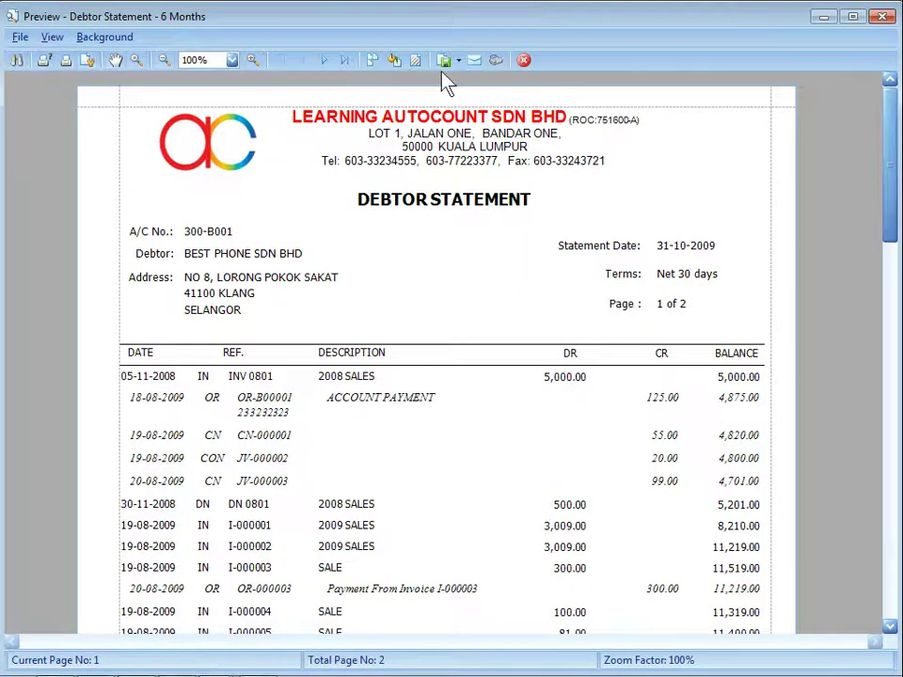
pyautogui.scroll(-5, 664, 412)
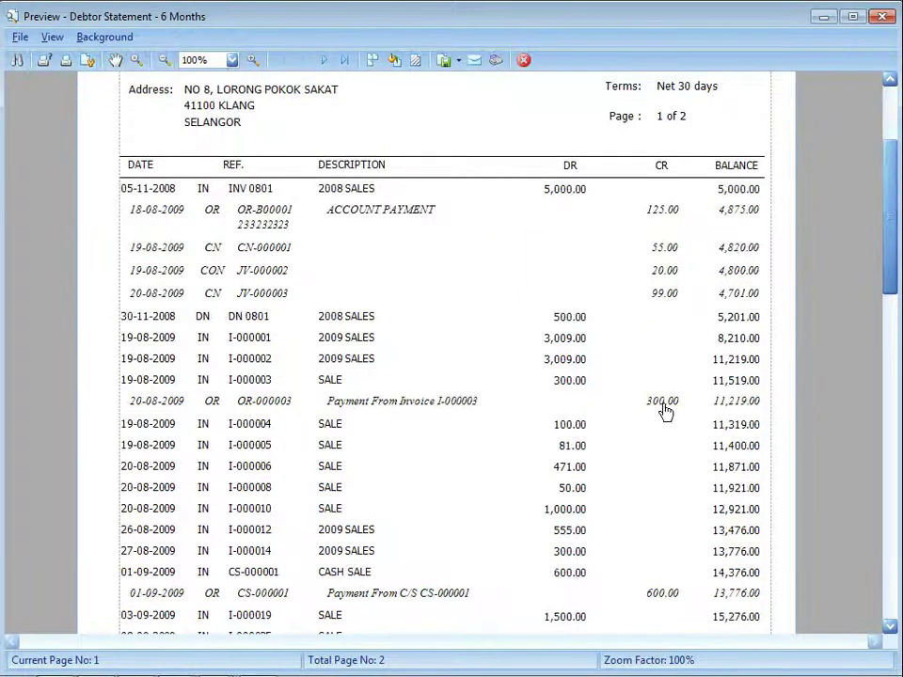
pyautogui.click(665, 412)
pyautogui.doubleClick(665, 414)
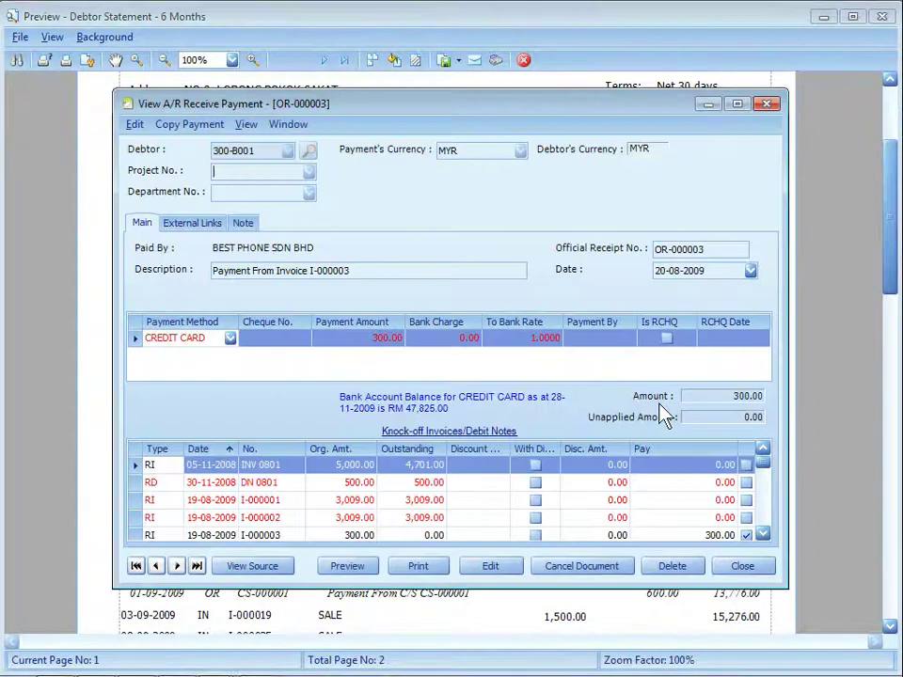